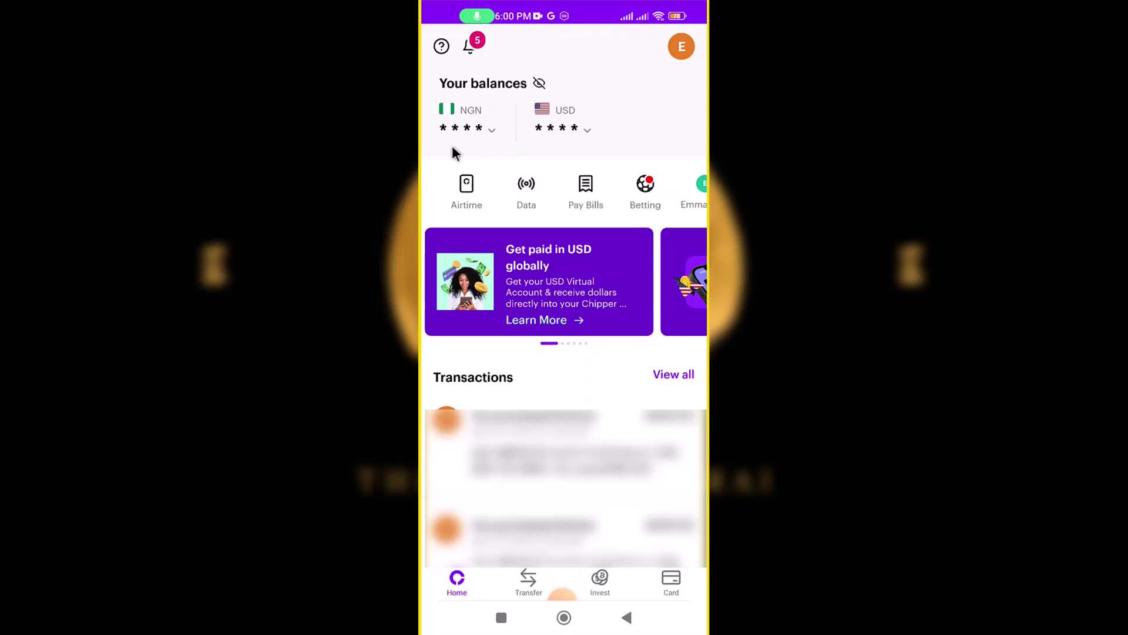
Step: Open the NGN to USD conversion from the NGN balance, then close it without converting
{"action": "scroll", "coordinate": [697, 70], "scroll_direction": "up", "scroll_amount": 2}
{"action": "left_click", "coordinate": [470, 129]}
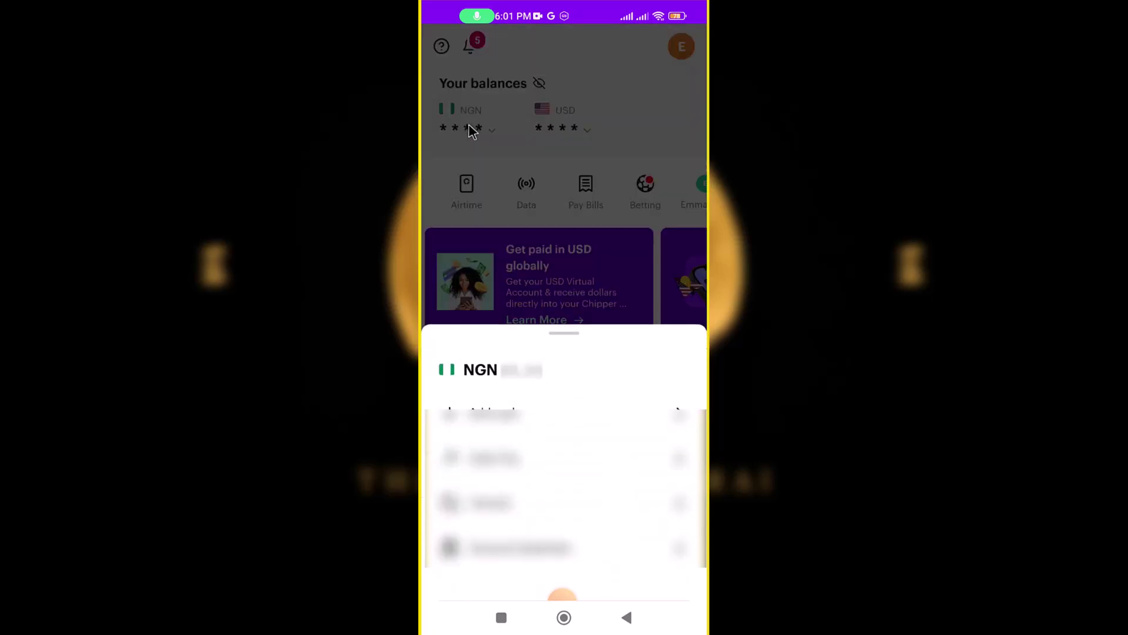
{"action": "left_click", "coordinate": [502, 502]}
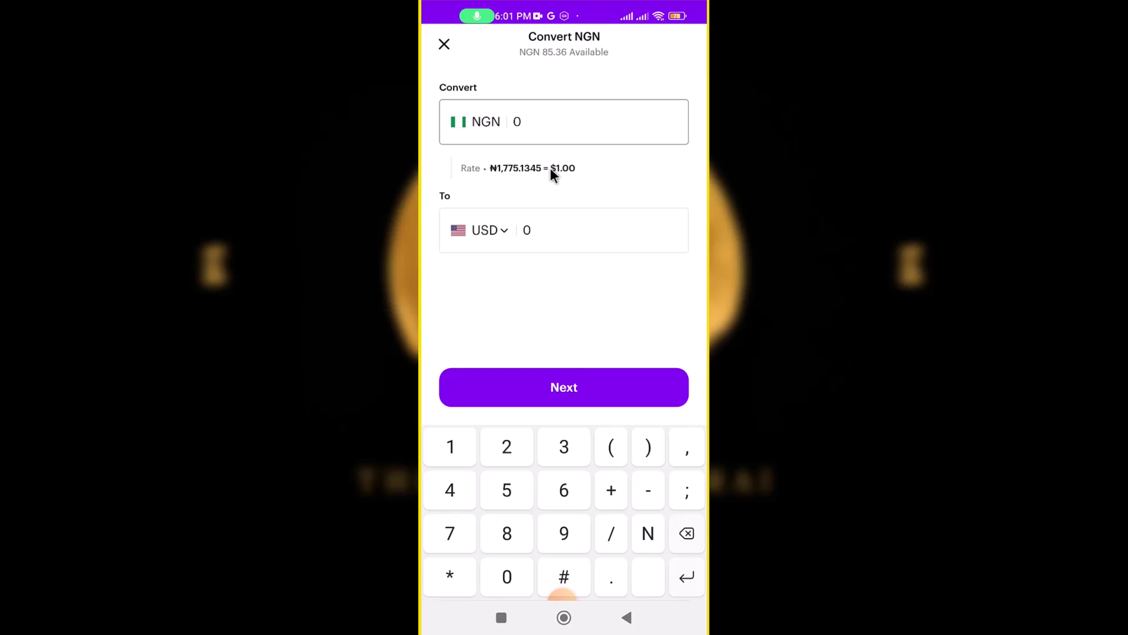
{"action": "left_click", "coordinate": [444, 46]}
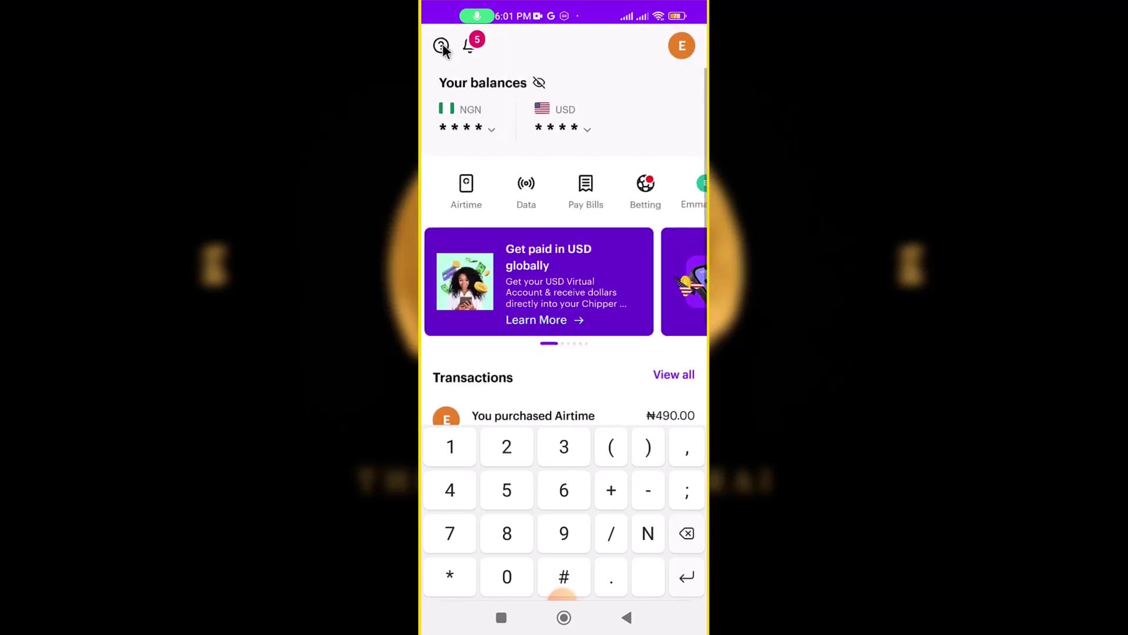
Step: View the NGN account's funding details, then reopen and close the NGN to USD conversion
{"action": "left_click", "coordinate": [452, 119]}
{"action": "left_click", "coordinate": [540, 409]}
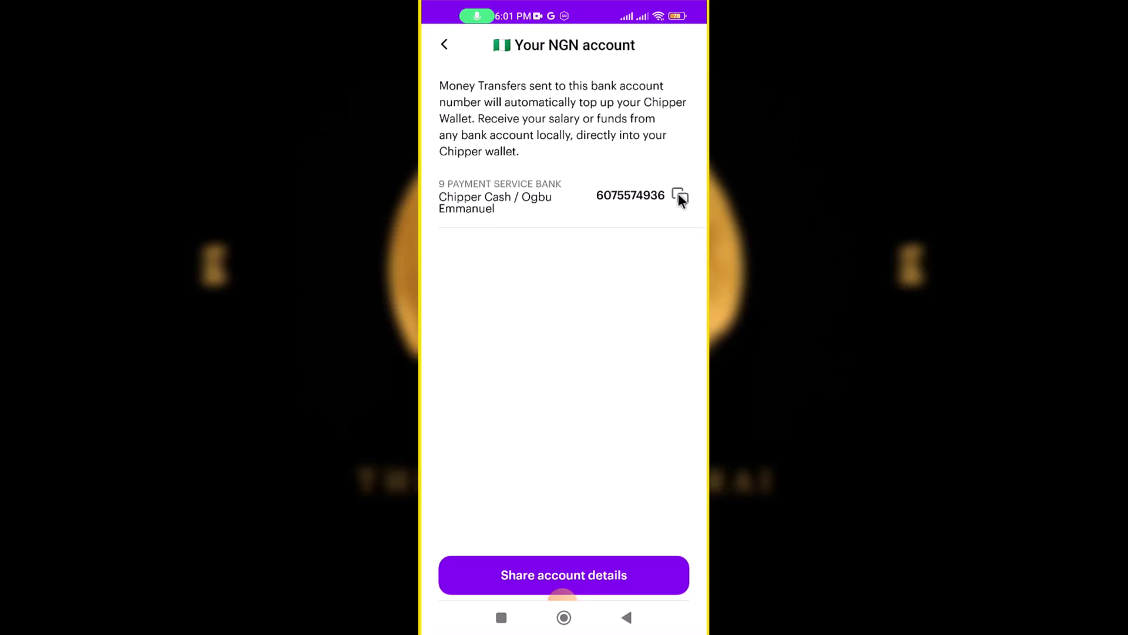
{"action": "left_click", "coordinate": [450, 47]}
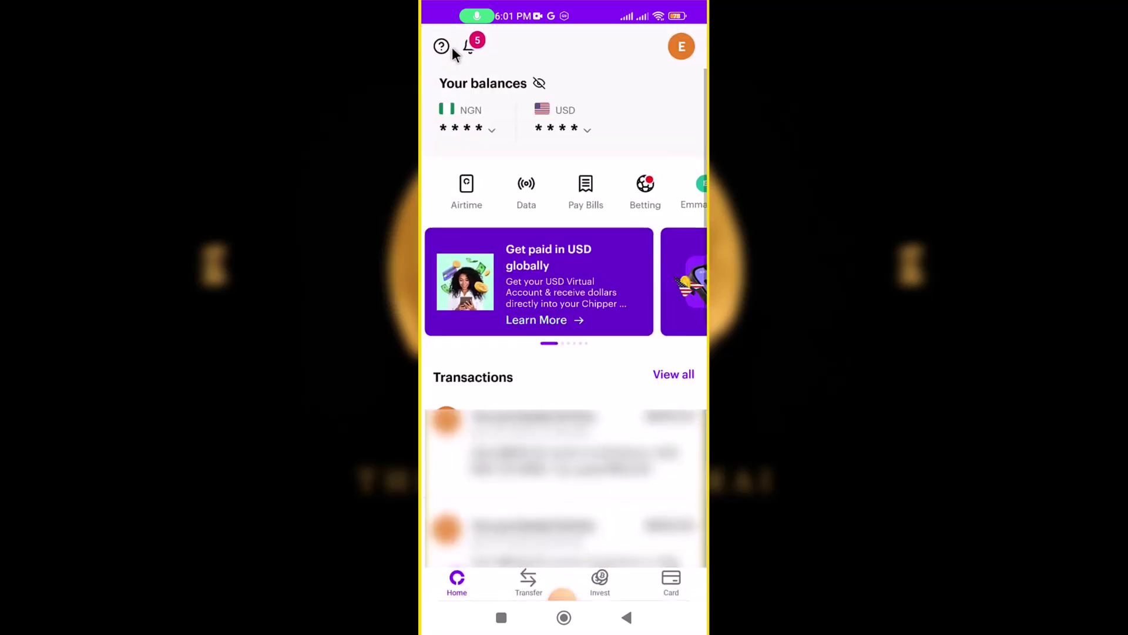
{"action": "left_click", "coordinate": [492, 129]}
{"action": "left_click", "coordinate": [551, 498]}
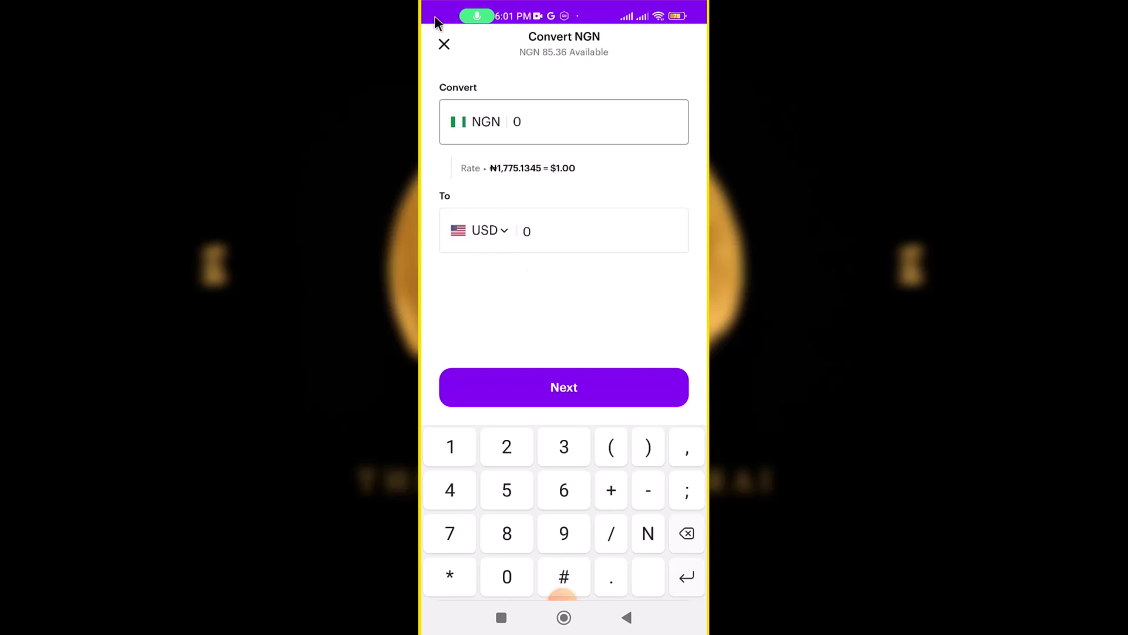
{"action": "left_click", "coordinate": [445, 45]}
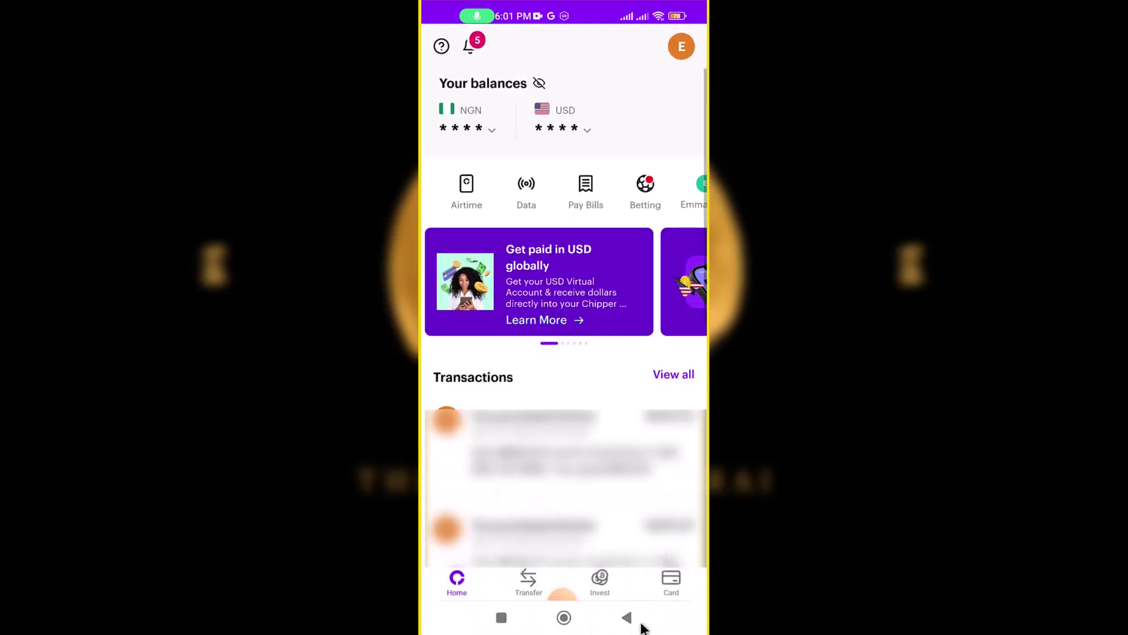
Step: Start a top-up on the virtual USD card and list the funding source accounts
{"action": "left_click", "coordinate": [669, 580]}
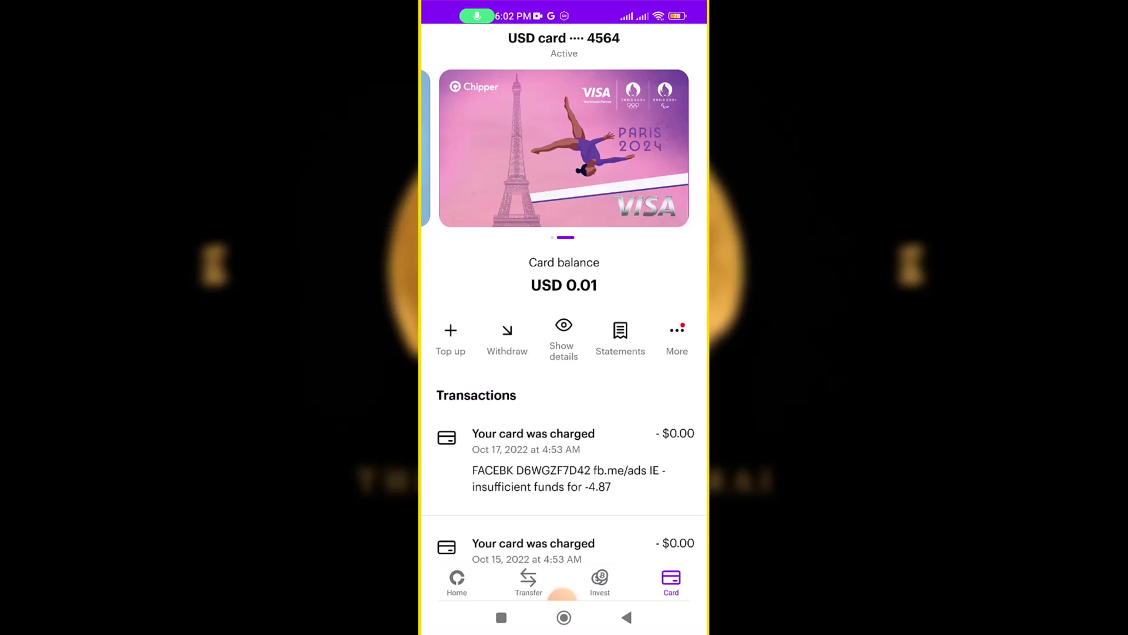
{"action": "left_click", "coordinate": [450, 333]}
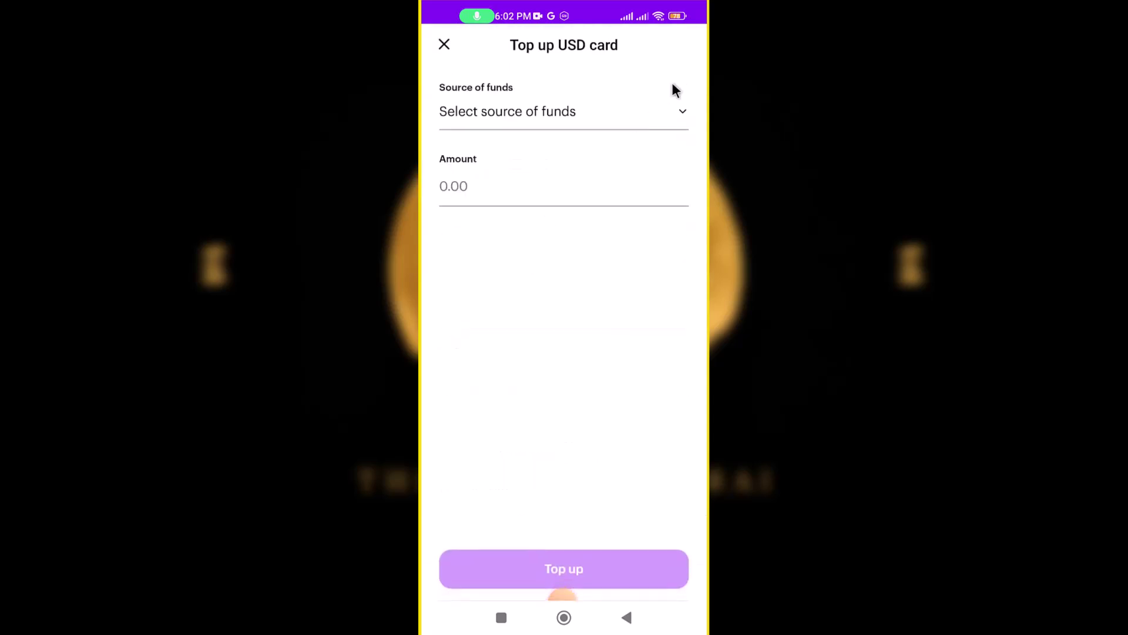
{"action": "left_click", "coordinate": [618, 113]}
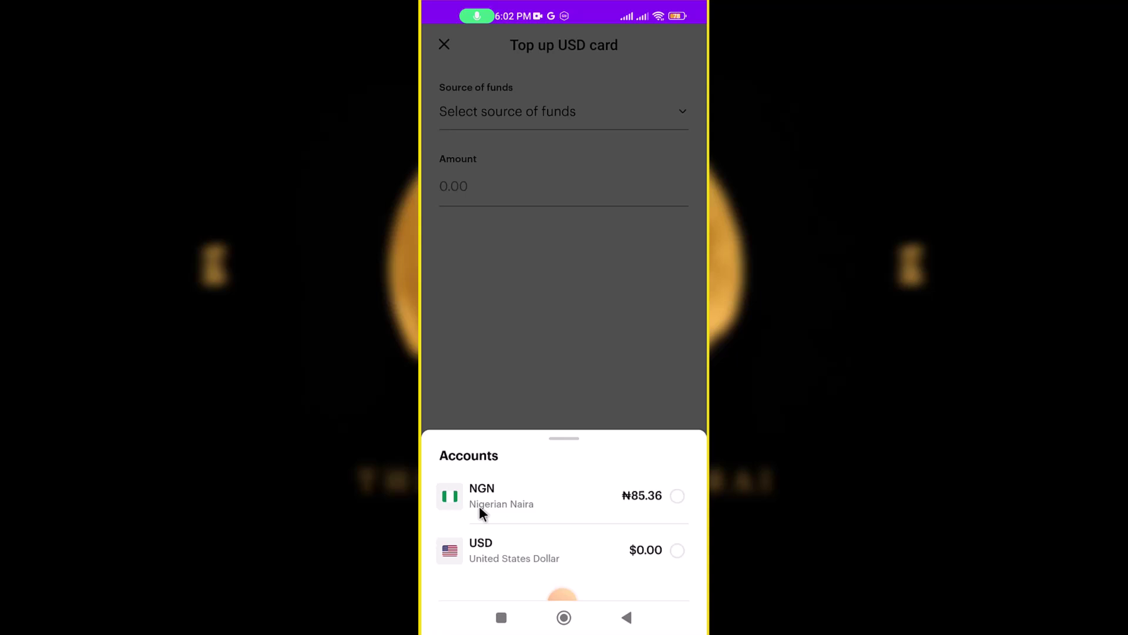
Step: Fund the USD card top-up from the NGN balance with an amount of 17,550
{"action": "left_click", "coordinate": [675, 495]}
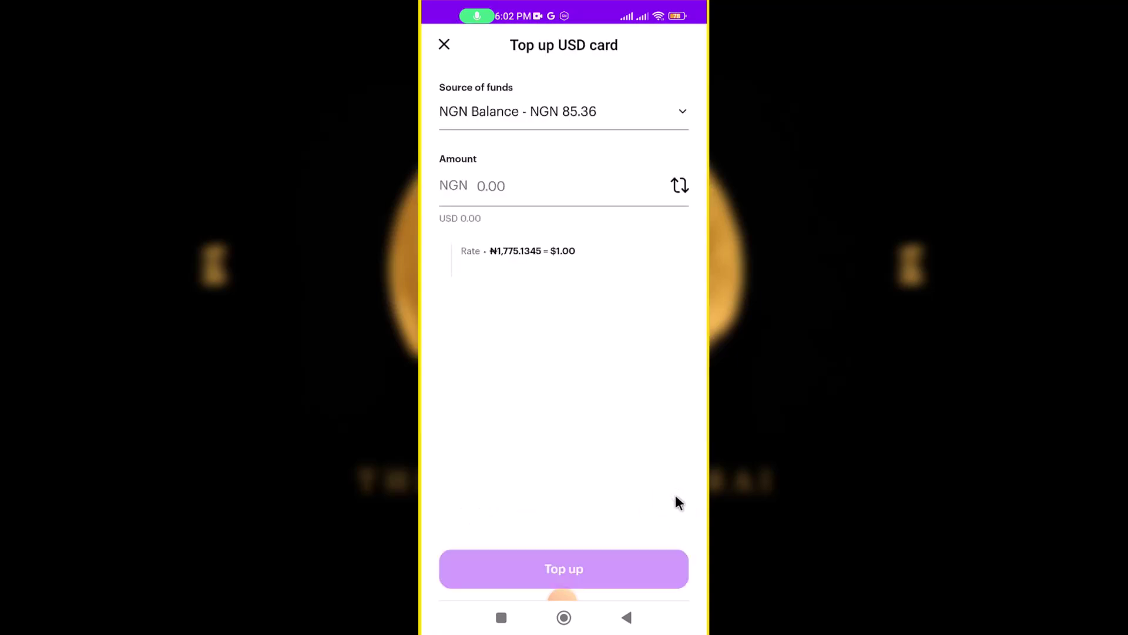
{"action": "left_click", "coordinate": [470, 177]}
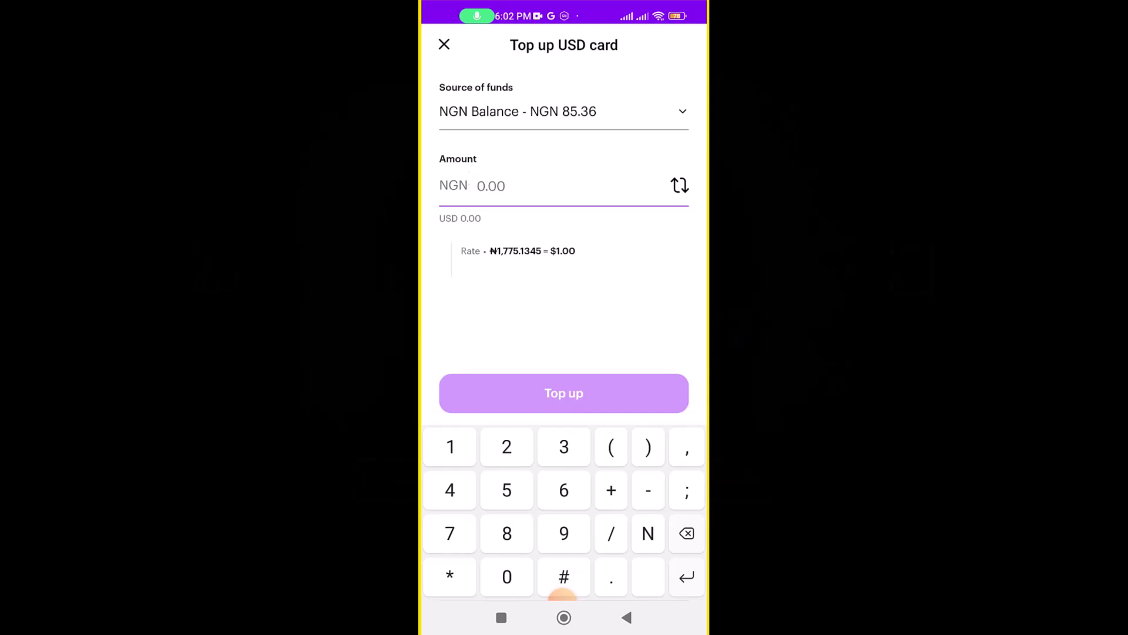
{"action": "type", "text": "17,550"}
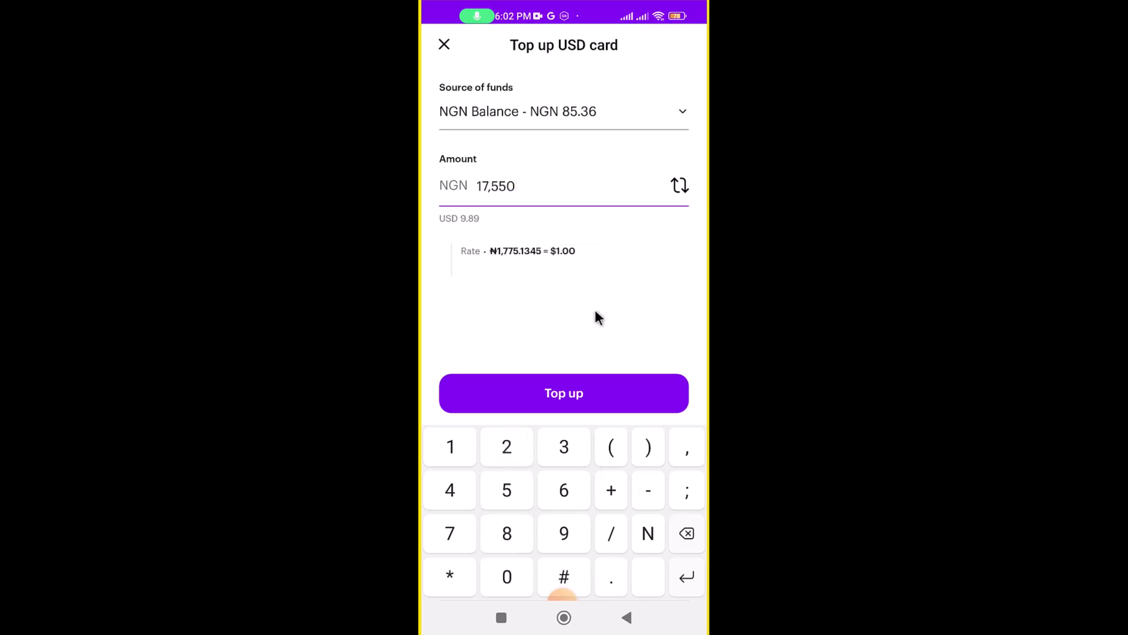
Step: Confirm the USD 9.88 top-up, dismiss the insufficient balance error, and return to the card page
{"action": "left_click", "coordinate": [568, 397]}
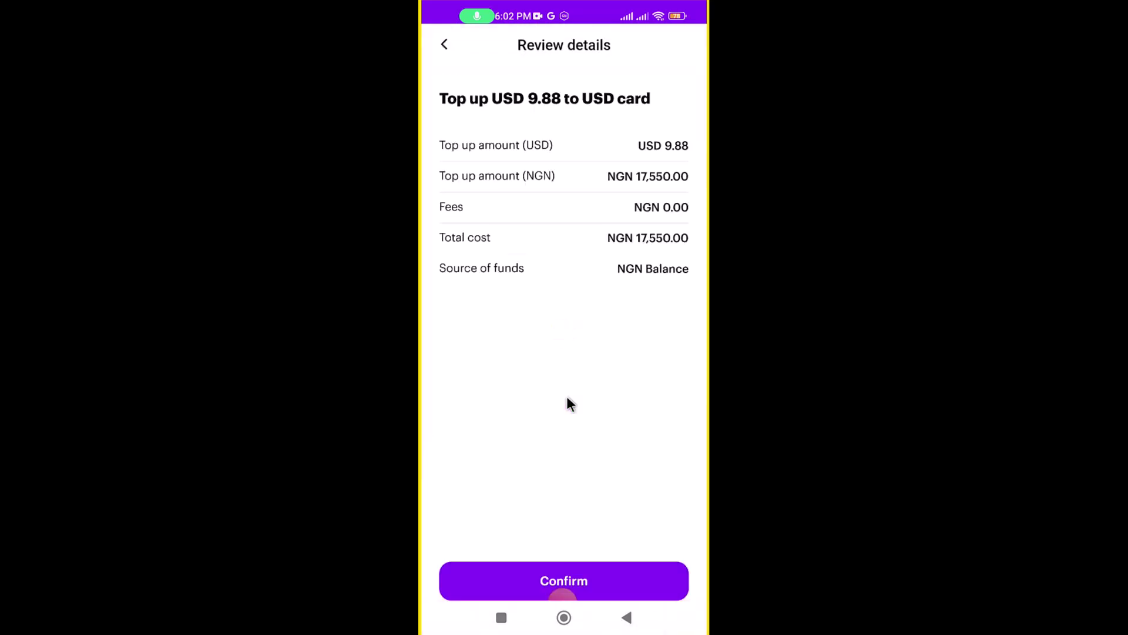
{"action": "left_click", "coordinate": [647, 579]}
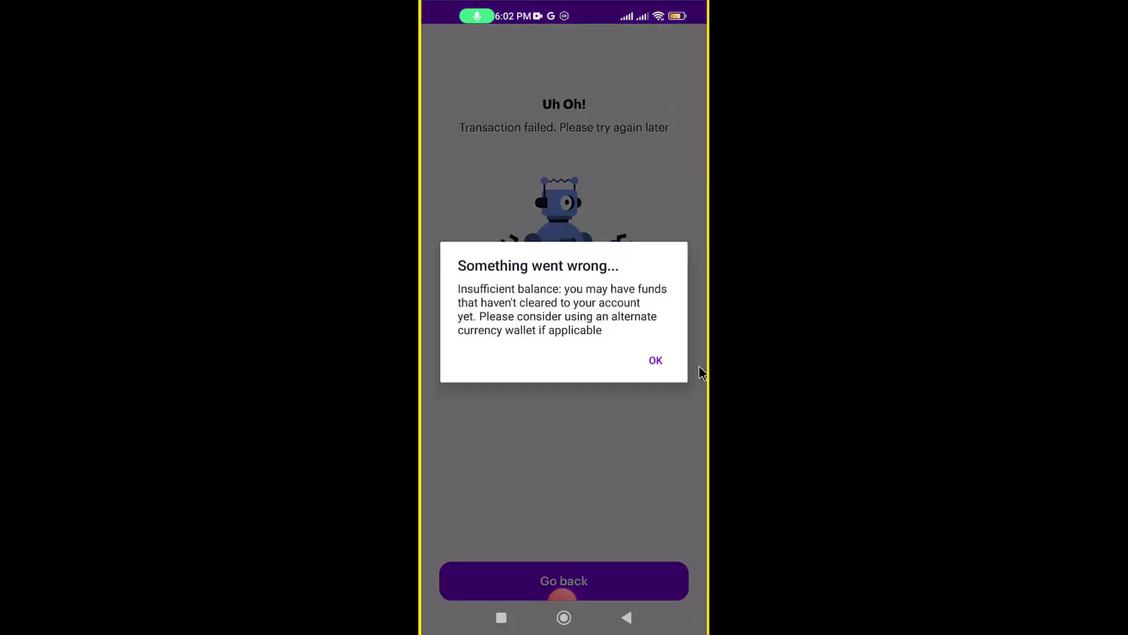
{"action": "left_click", "coordinate": [654, 360]}
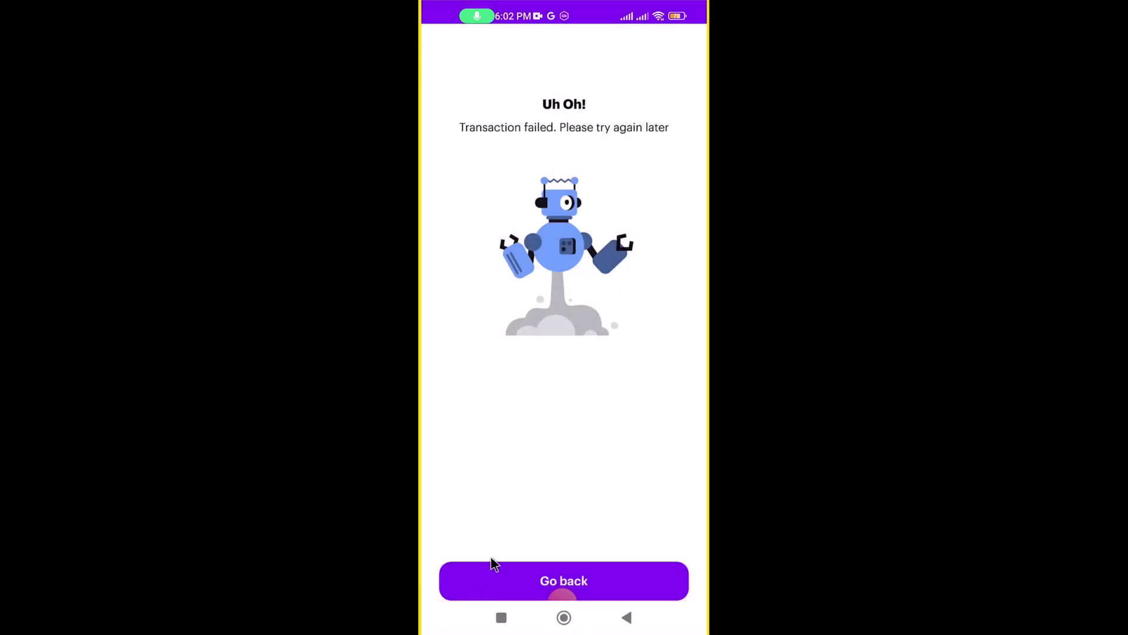
{"action": "left_click", "coordinate": [490, 577]}
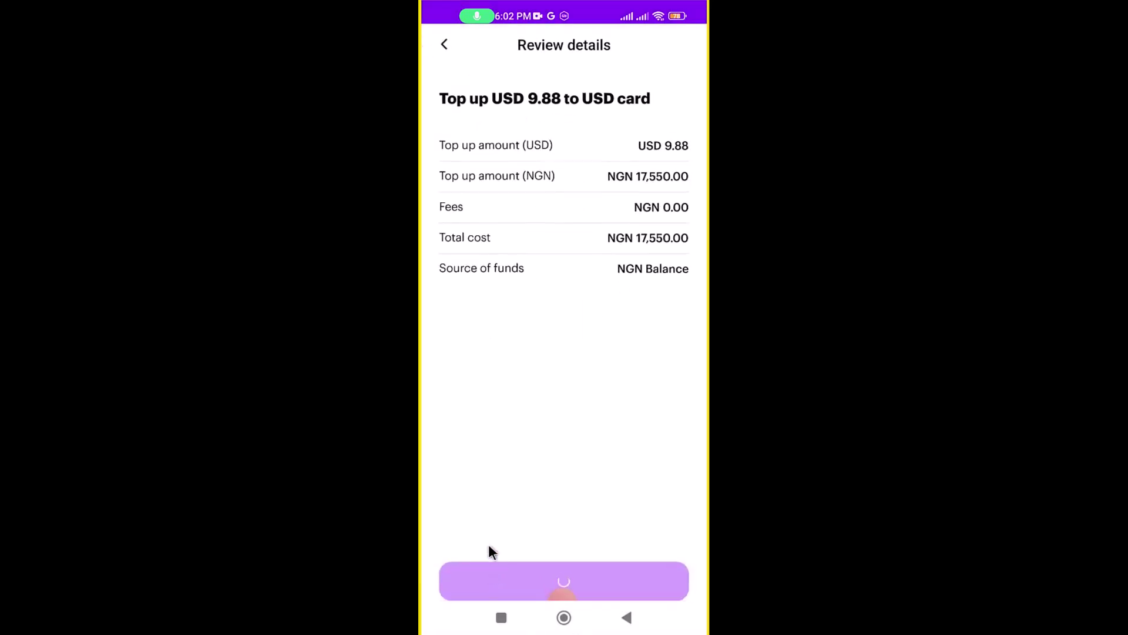
{"action": "left_click", "coordinate": [444, 45]}
{"action": "left_click", "coordinate": [445, 45]}
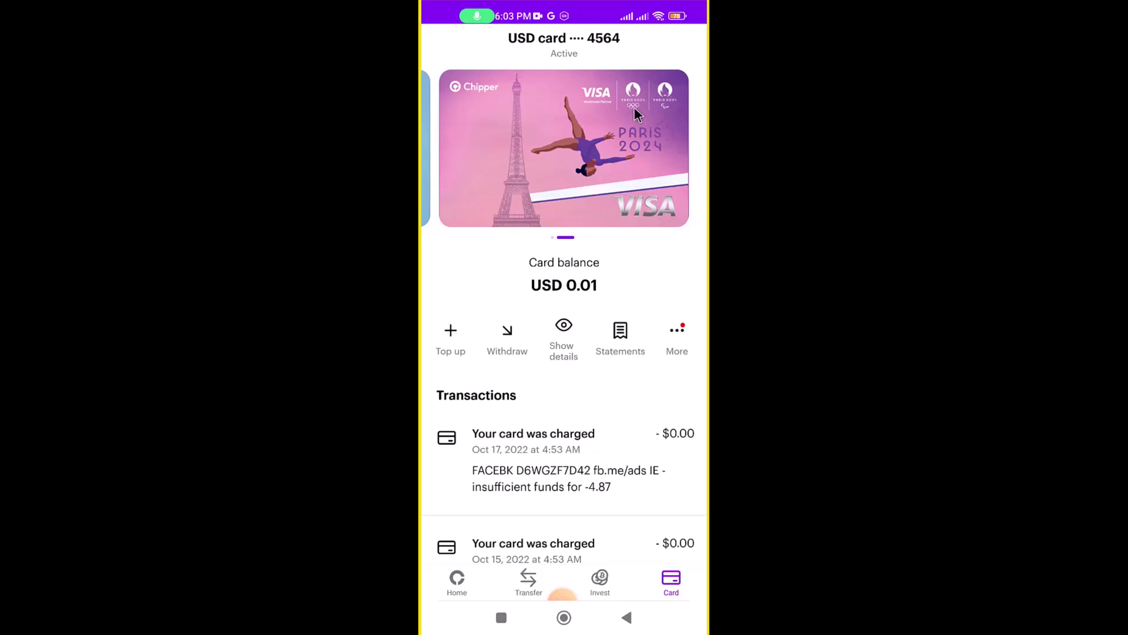
Step: Reveal the USD card's details, copy its card number, and switch to AliExpress
{"action": "left_click", "coordinate": [563, 327]}
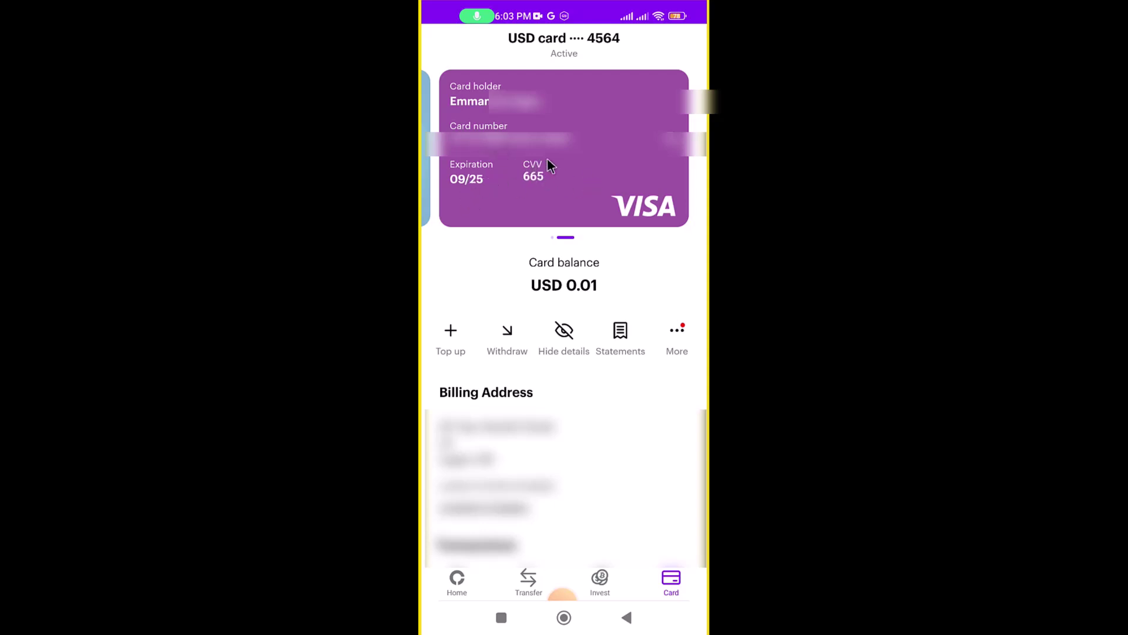
{"action": "left_click", "coordinate": [676, 141]}
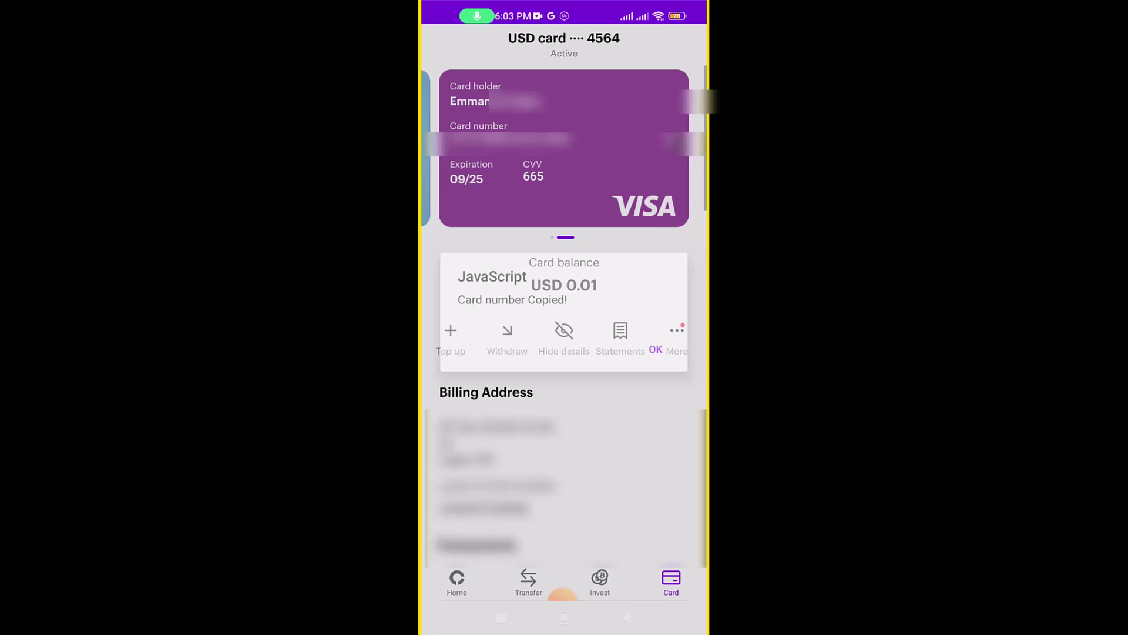
{"action": "left_click", "coordinate": [657, 351]}
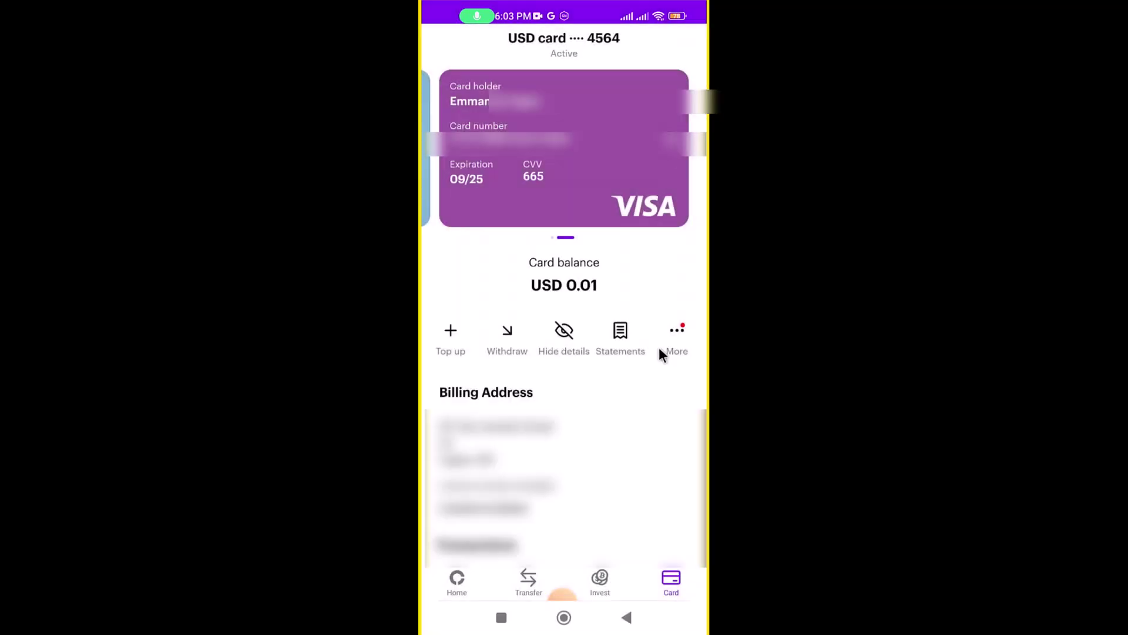
{"action": "left_click", "coordinate": [501, 617]}
{"action": "left_click", "coordinate": [632, 353]}
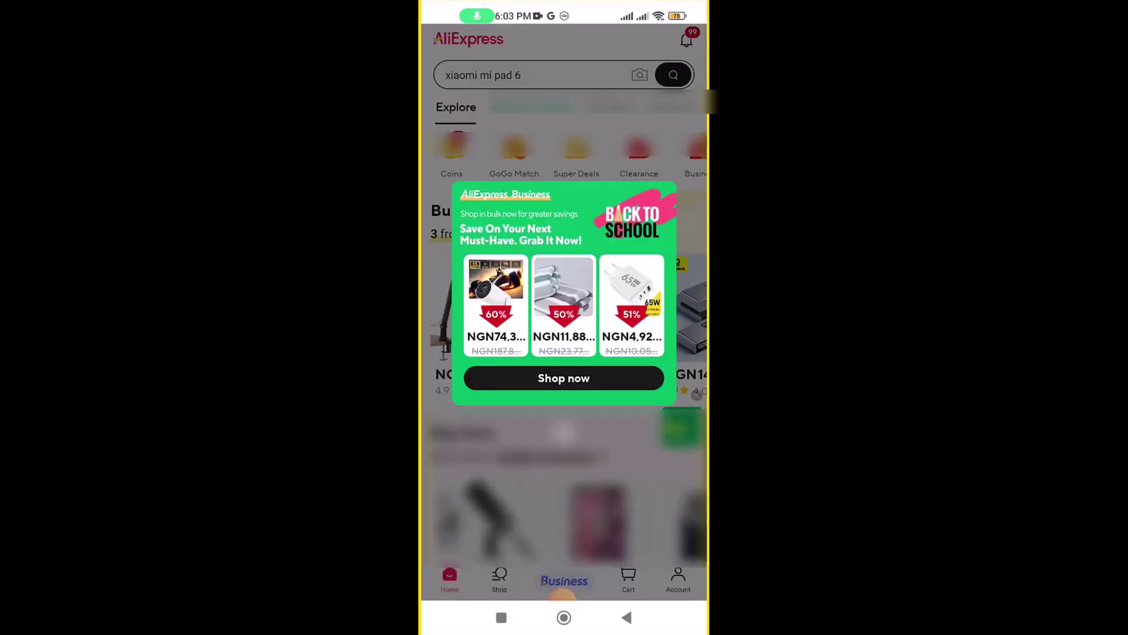
Step: From Big Save, buy the Lenovo LEGION Y700 tablet in 12GB 256GB Grey and continue
{"action": "left_click", "coordinate": [563, 436]}
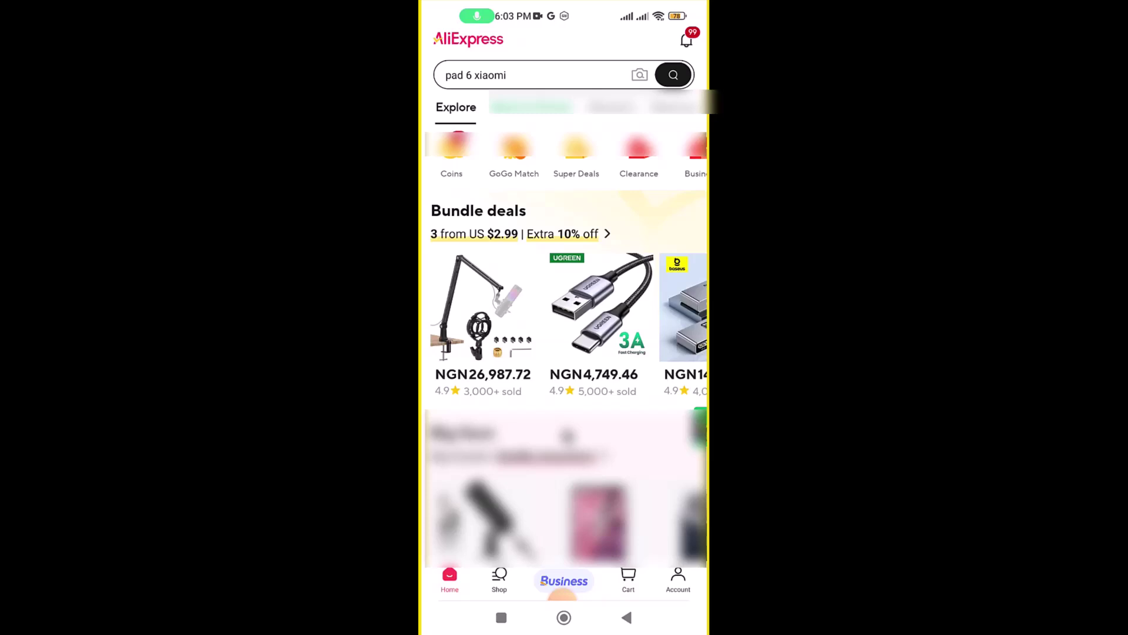
{"action": "scroll", "coordinate": [542, 348], "scroll_direction": "down", "scroll_amount": 2}
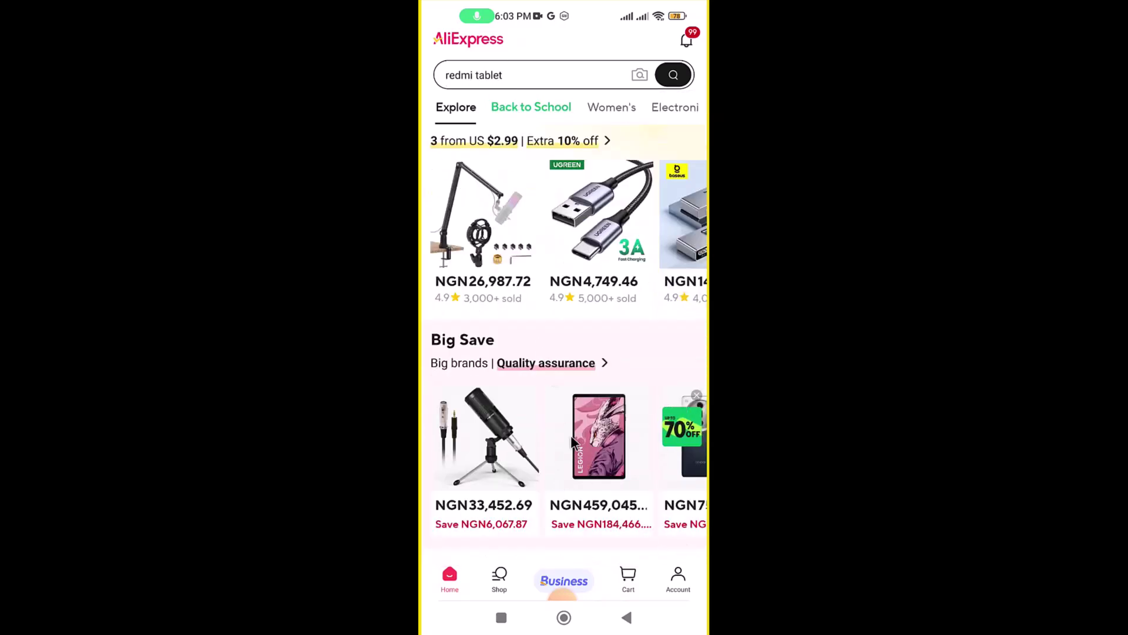
{"action": "left_click", "coordinate": [587, 439]}
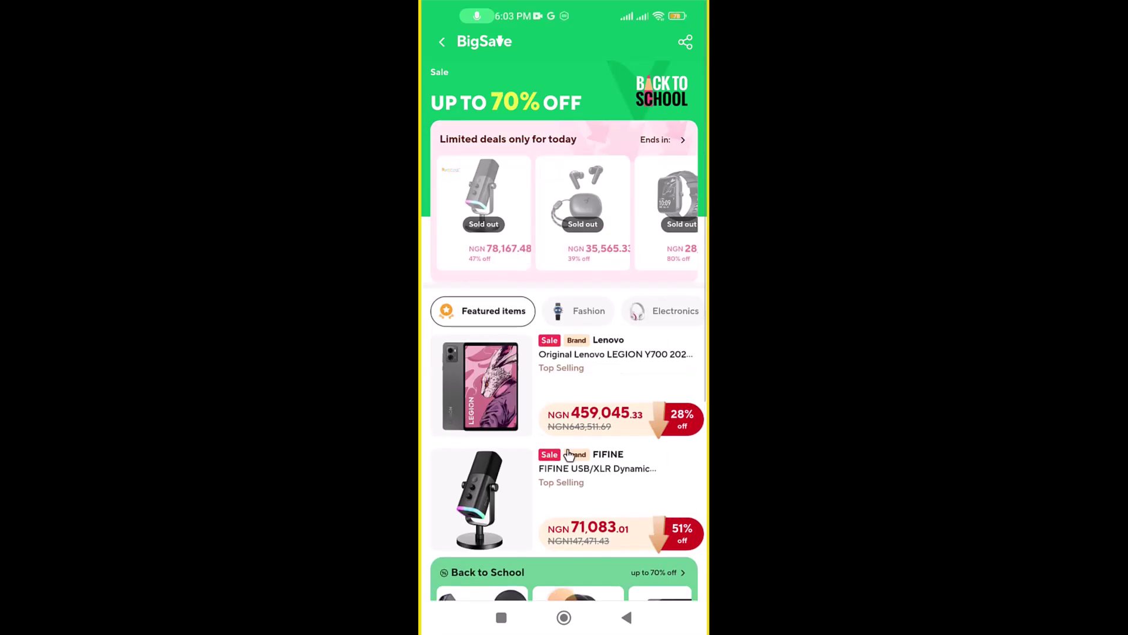
{"action": "left_click", "coordinate": [464, 368]}
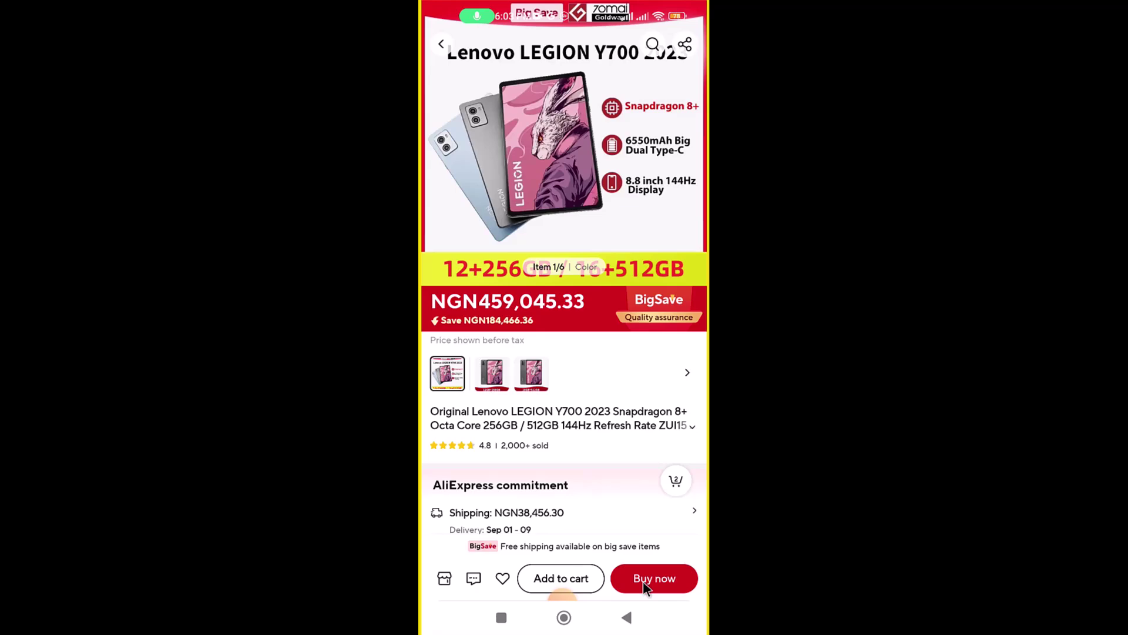
{"action": "left_click", "coordinate": [643, 581]}
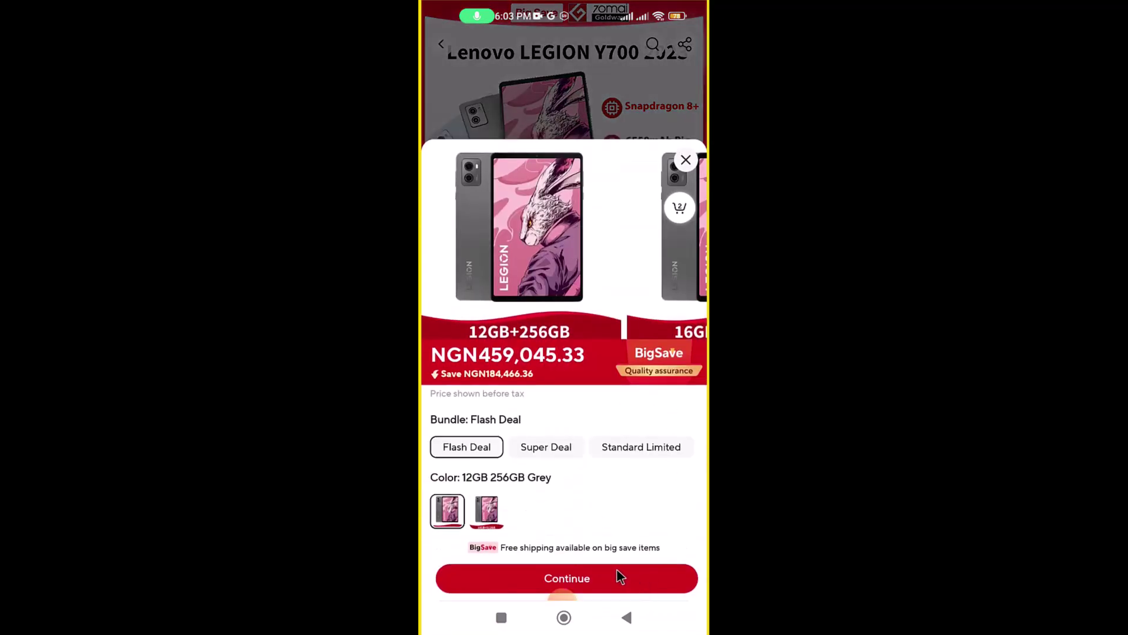
{"action": "left_click", "coordinate": [632, 576]}
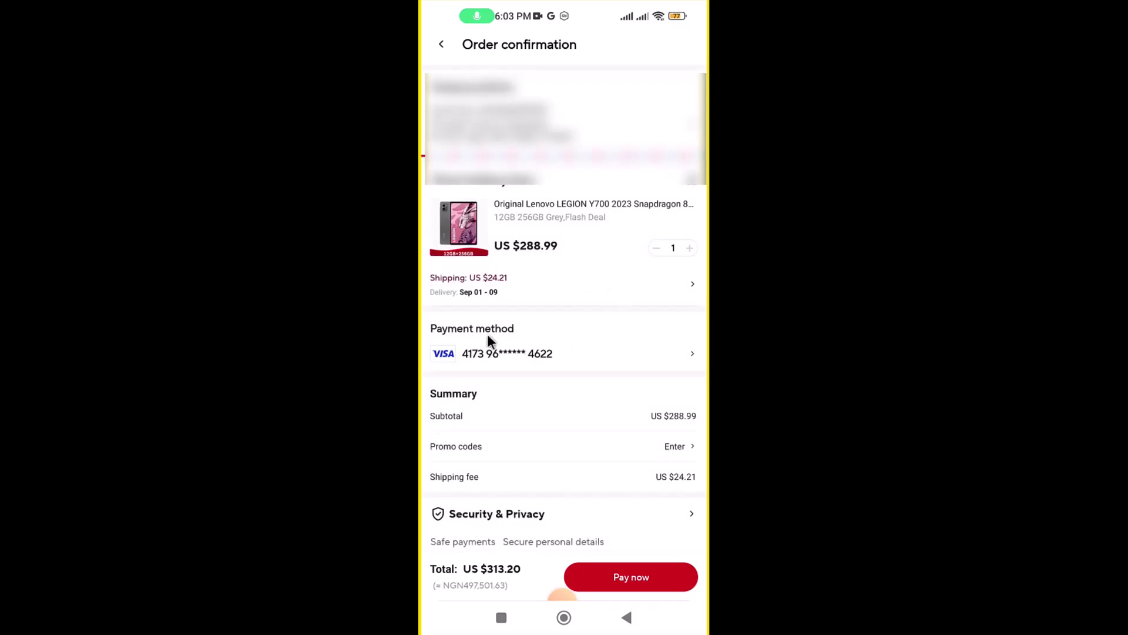
Step: Choose Add a new card as the order's payment method
{"action": "left_click", "coordinate": [692, 354]}
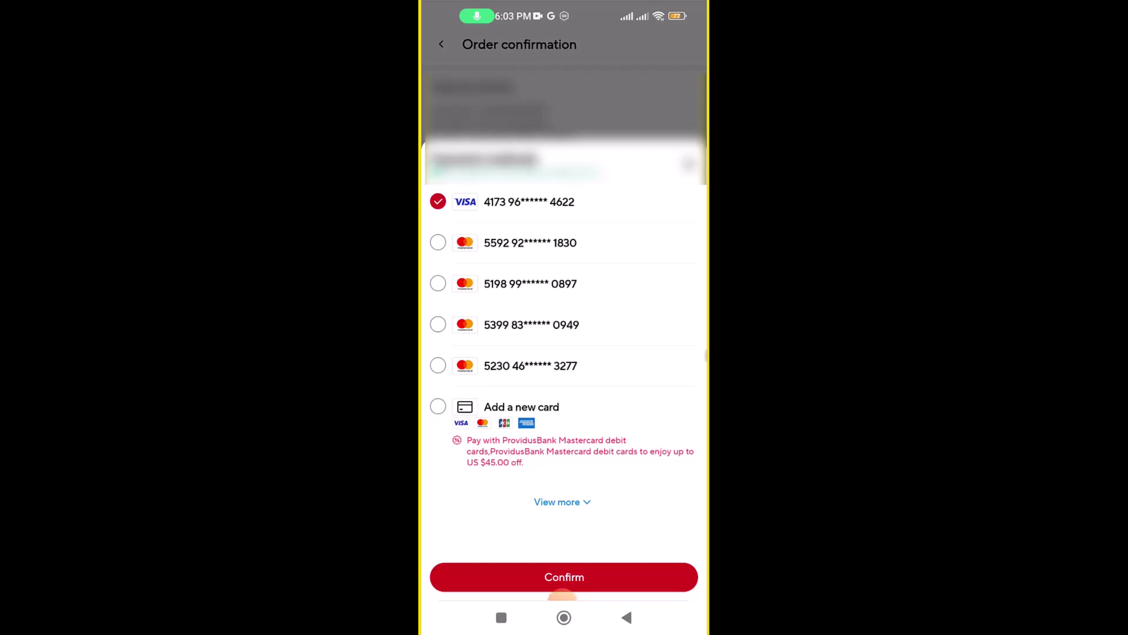
{"action": "left_click", "coordinate": [437, 405]}
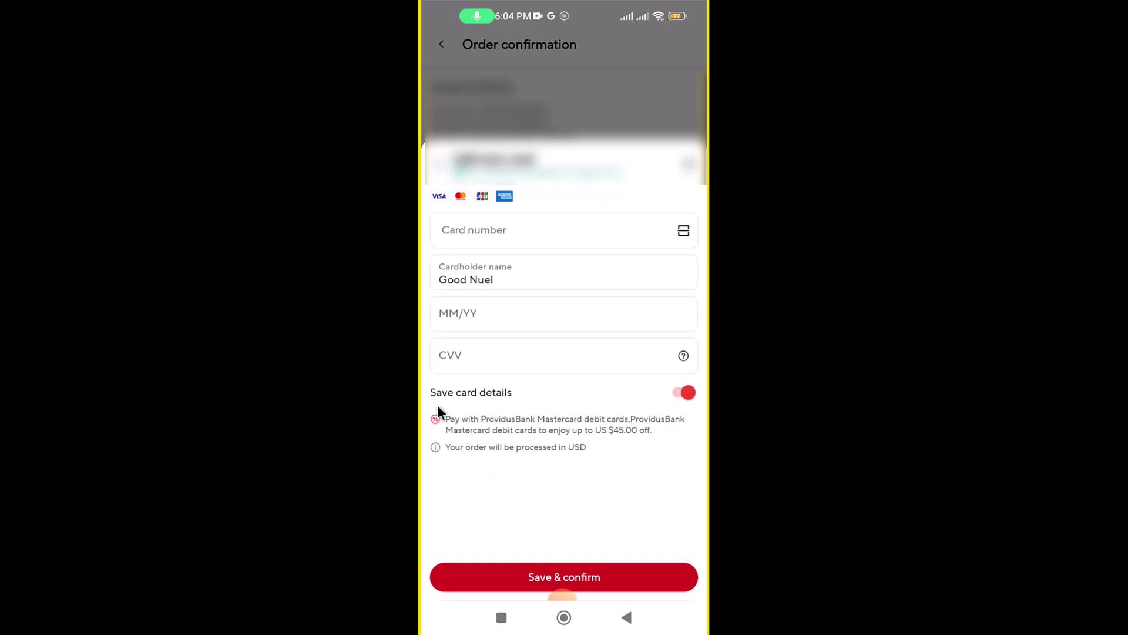